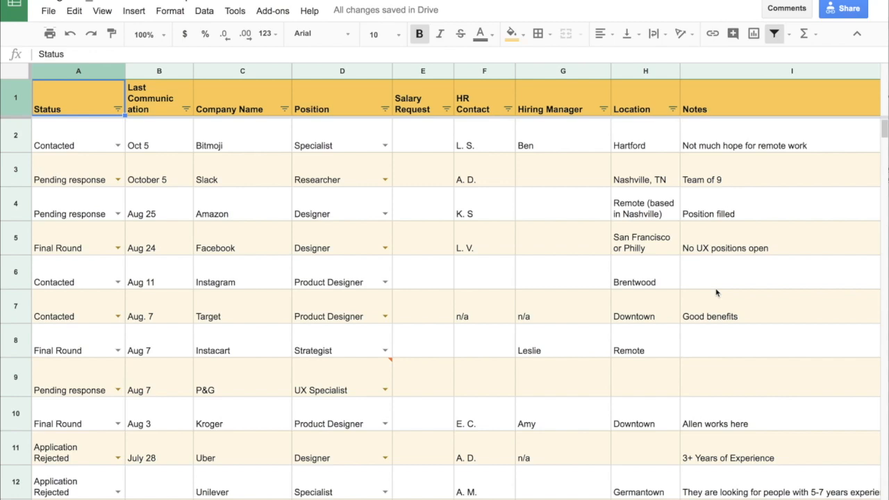
- Change the Bitmoji row's status to Final Round and then to Application Rejected using its dropdown
click(93, 130)
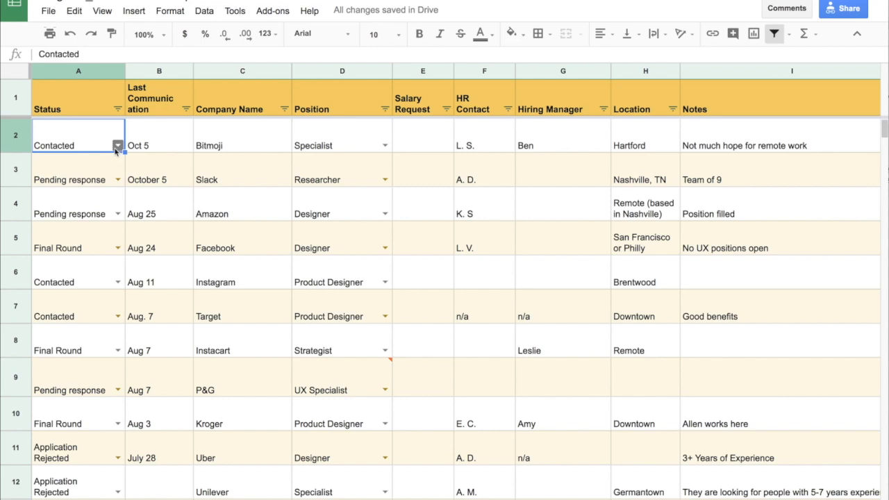
click(118, 147)
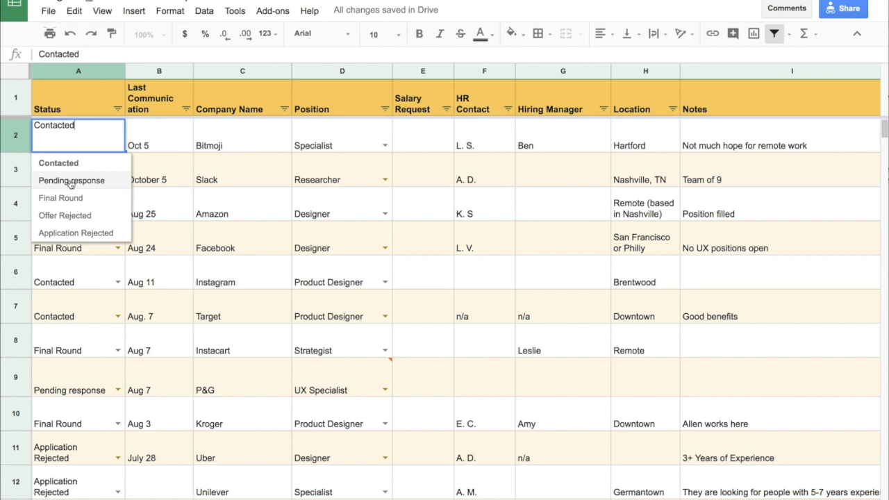
click(97, 197)
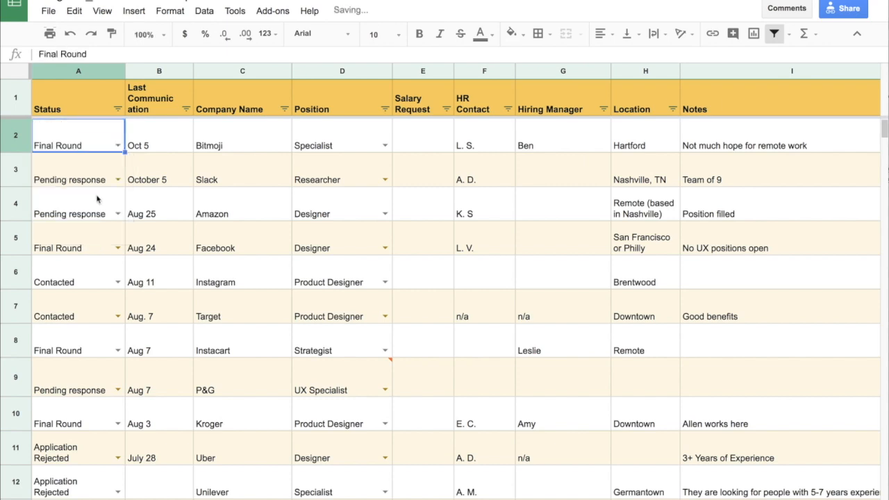
click(119, 145)
click(99, 231)
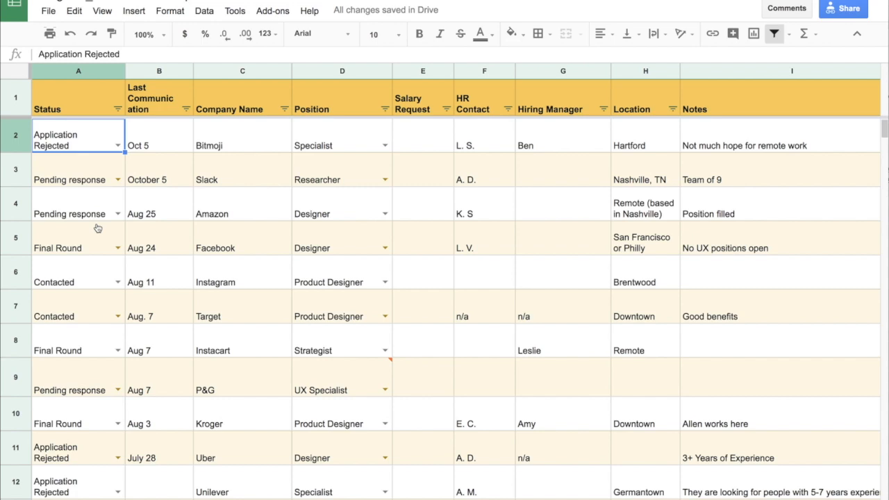
click(118, 145)
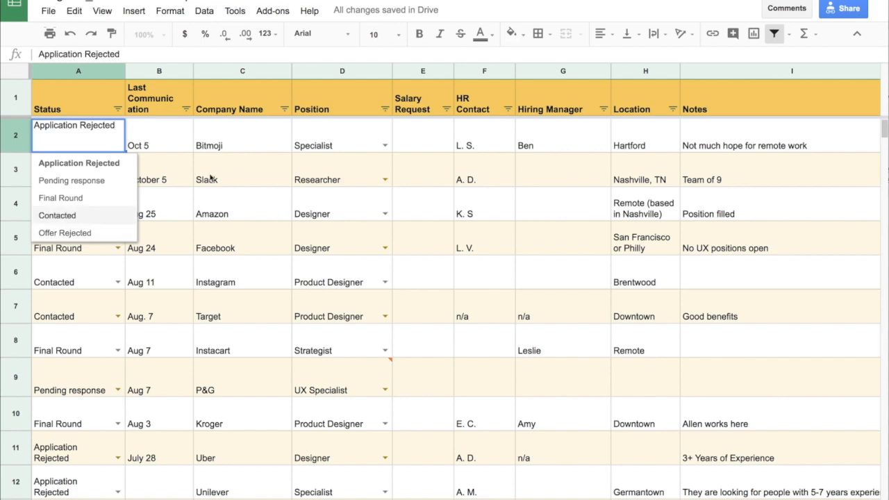
key(Escape)
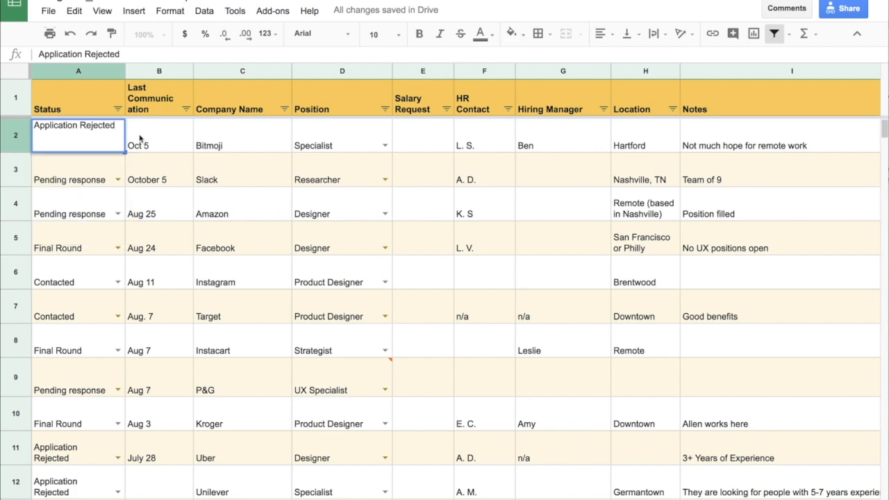
click(207, 144)
- Edit the Status cell's data validation list of items to add Need to complete application
click(108, 145)
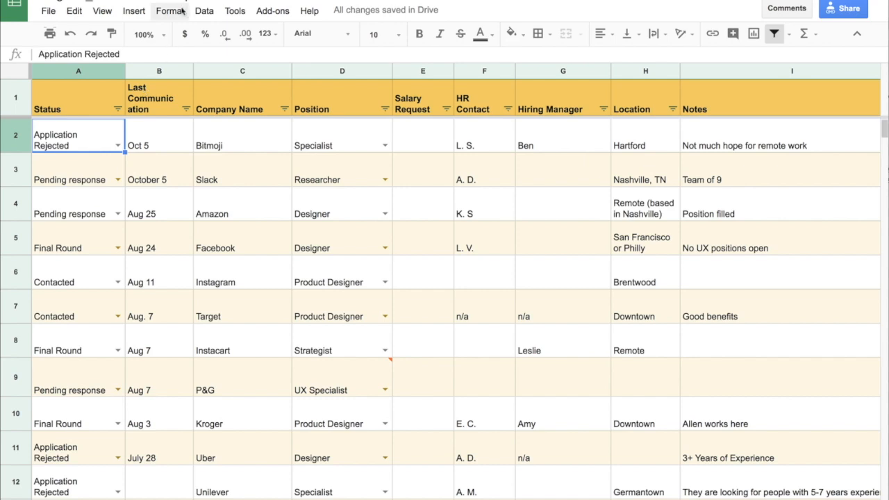
click(205, 11)
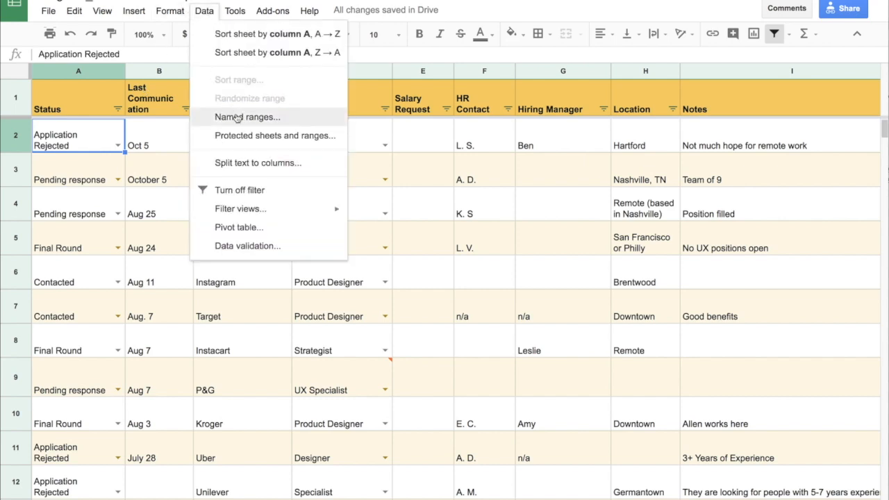
click(246, 247)
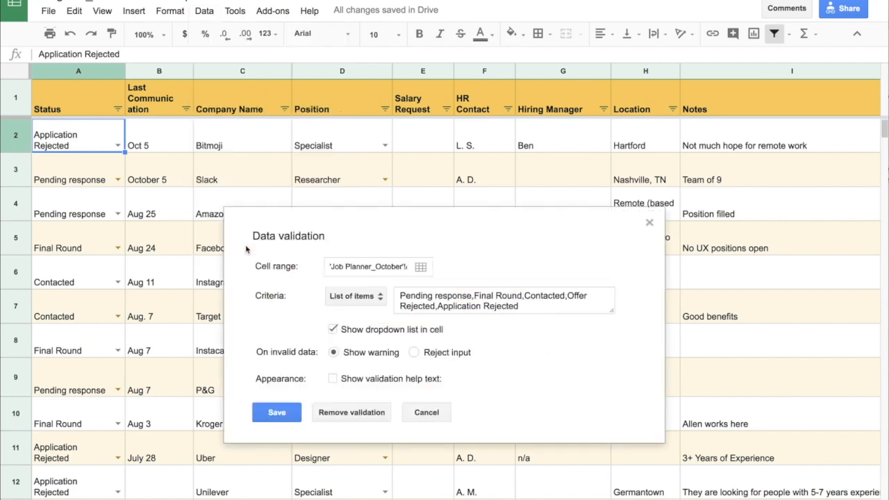
click(520, 306)
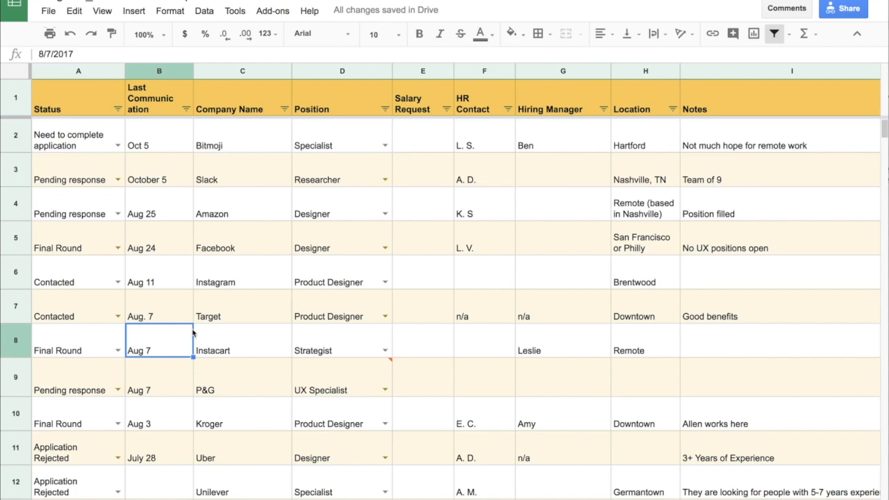
- Format the Last Communication dates from row 2 down as Date
drag(157, 144, 158, 497)
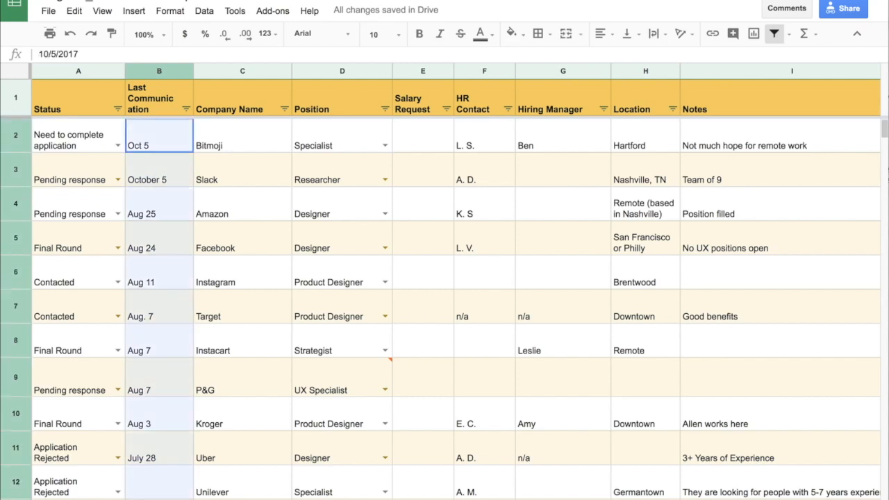
click(204, 11)
click(204, 12)
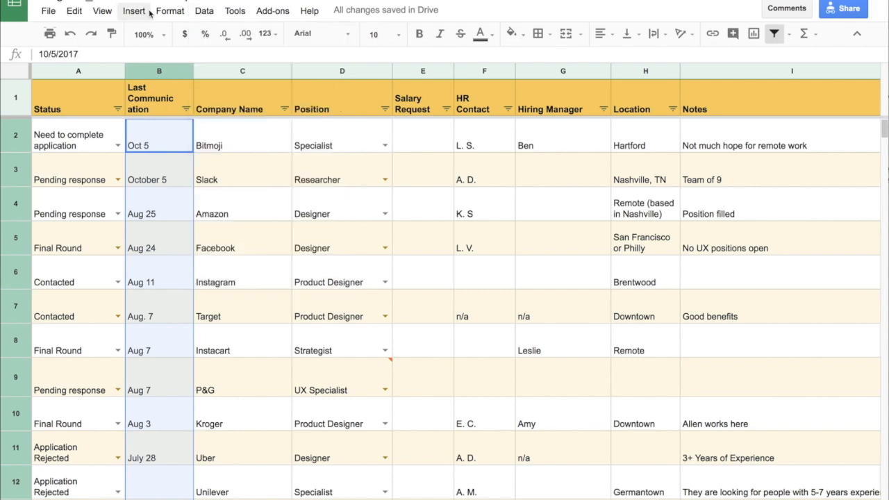
click(179, 14)
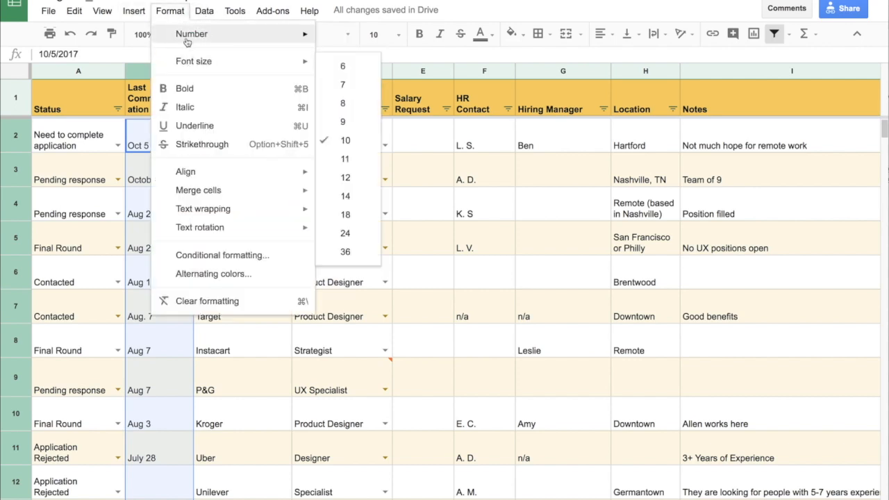
mouse_move(189, 34)
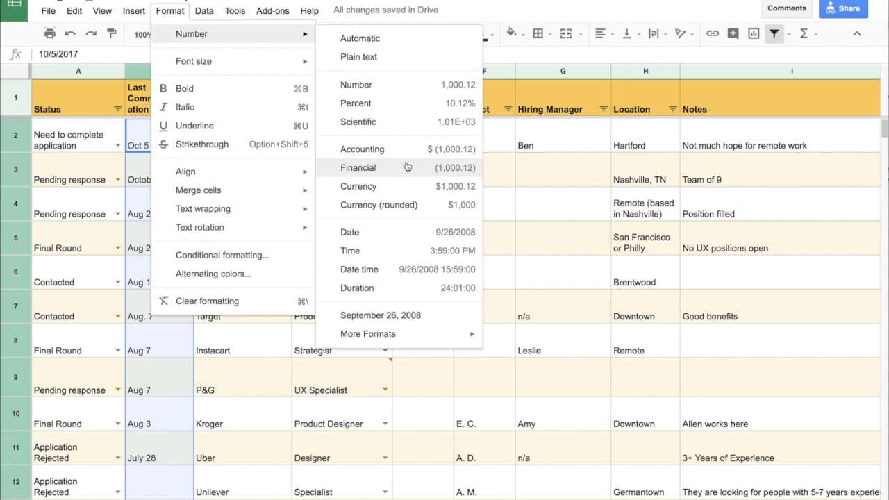
click(393, 232)
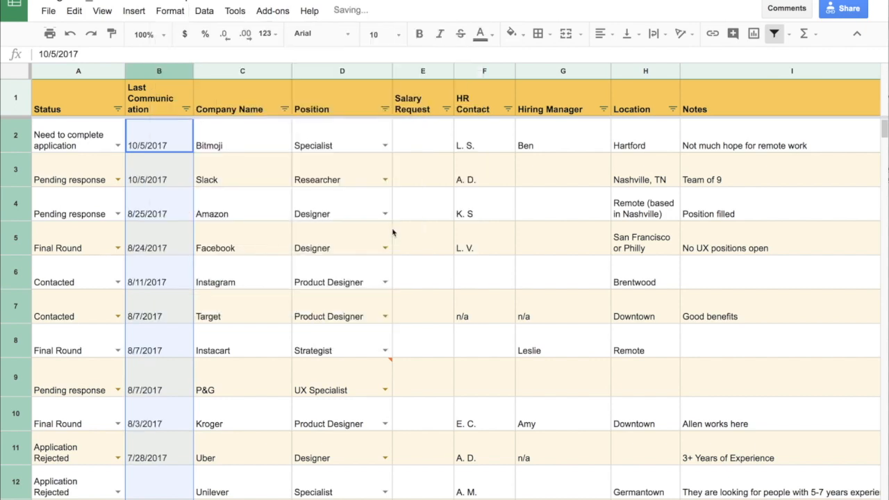
click(159, 498)
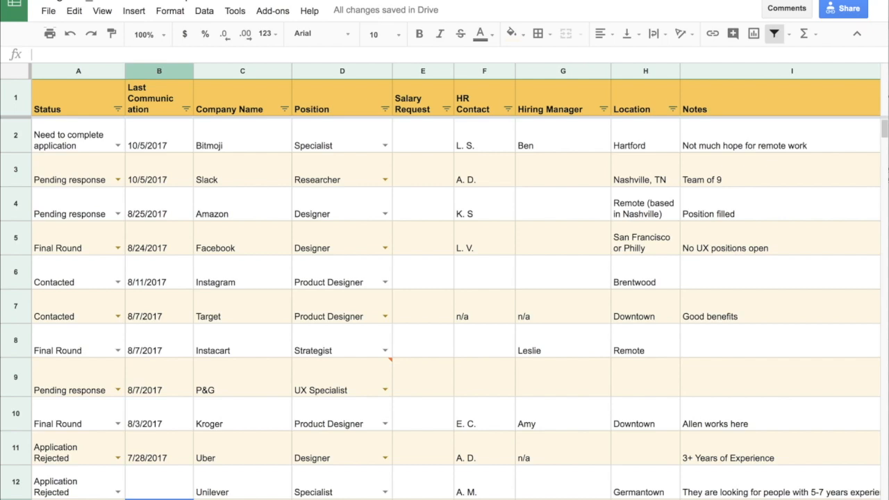
scroll(156, 470, down, 4)
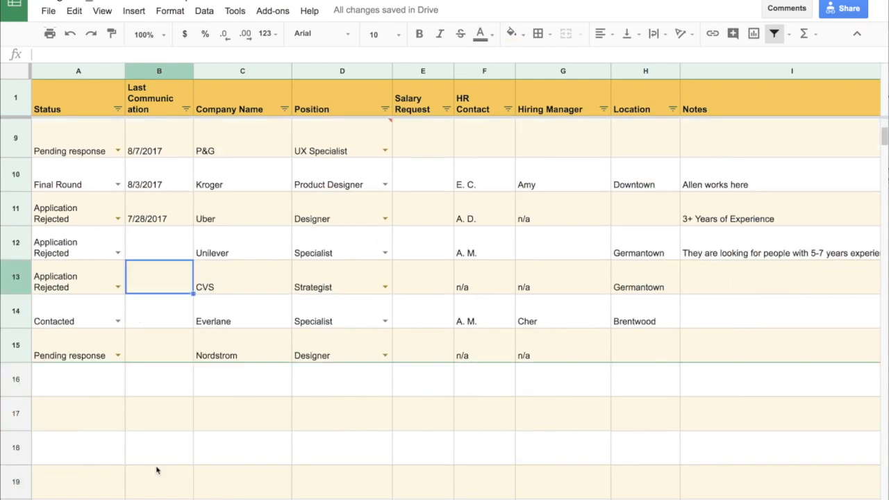
scroll(146, 215, up, 4)
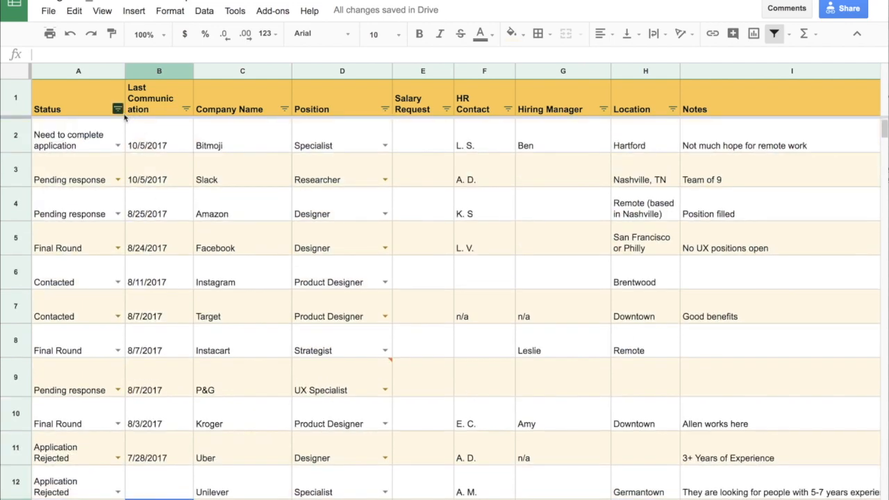
click(72, 107)
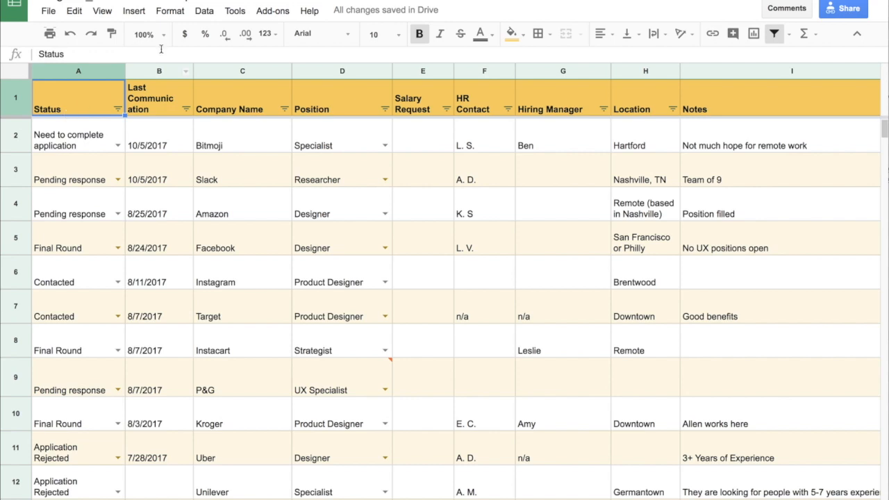
click(204, 12)
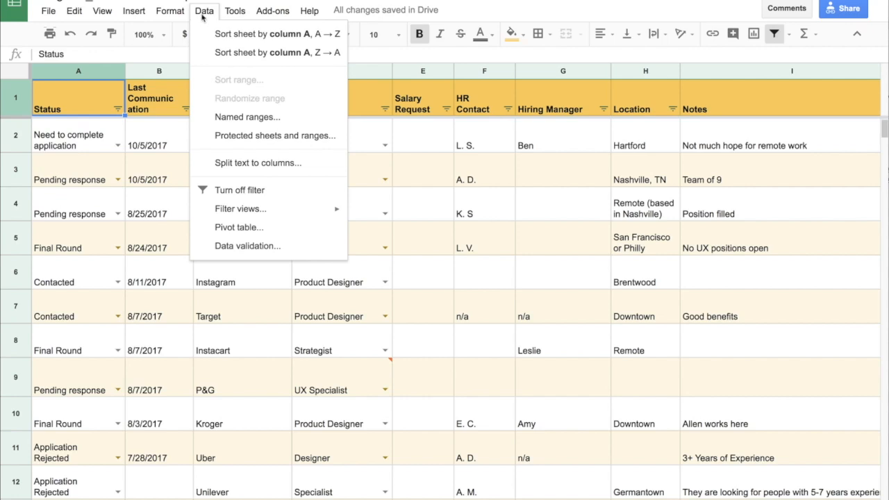
click(266, 200)
click(204, 11)
click(285, 195)
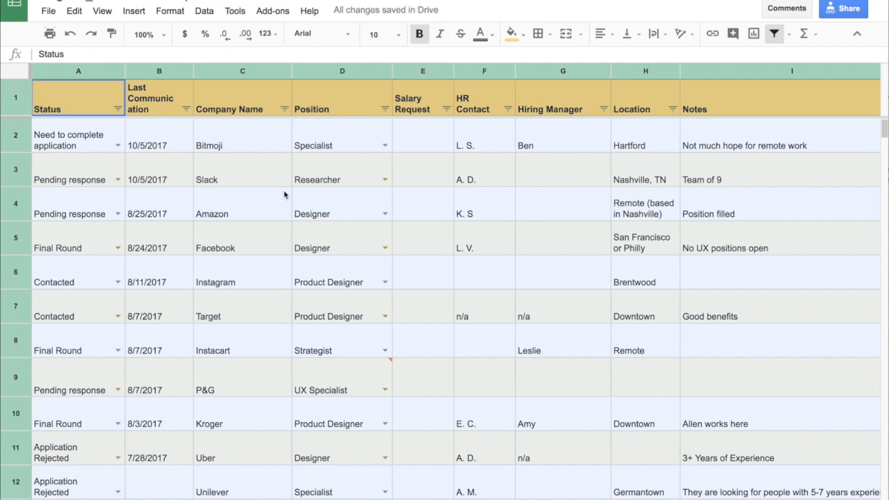
click(284, 195)
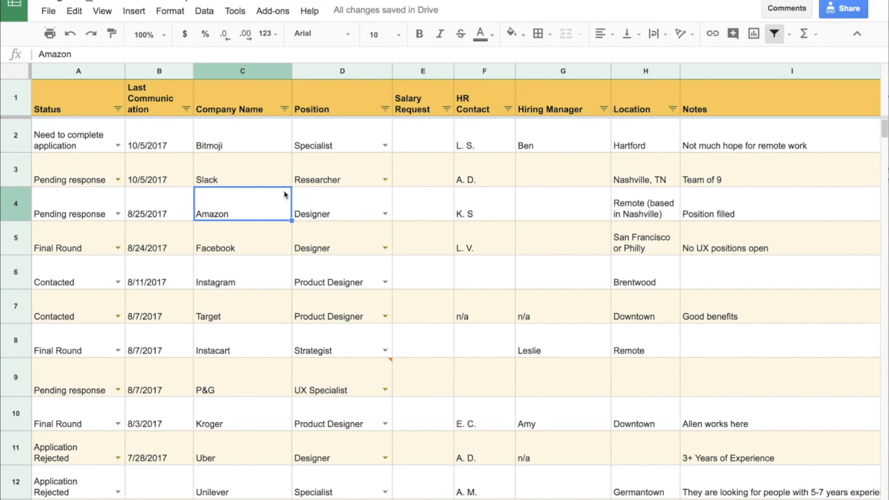
- Sort the sheet by the Status column from A to Z
click(117, 110)
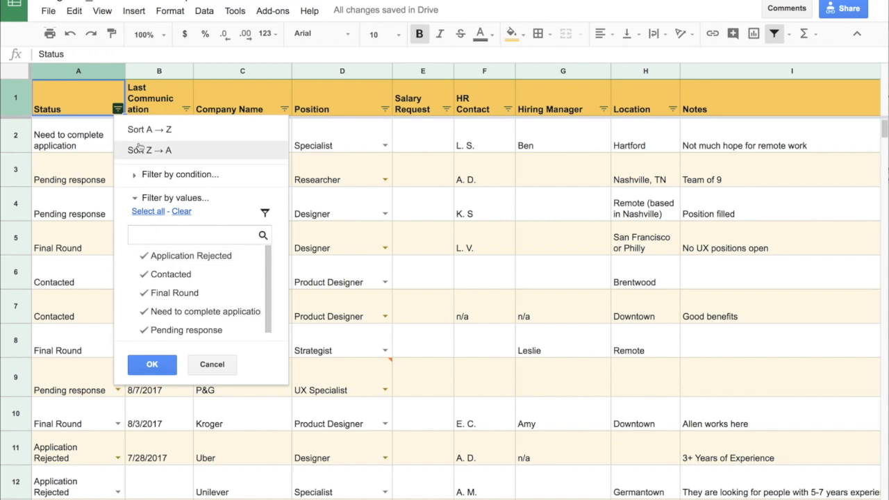
click(127, 131)
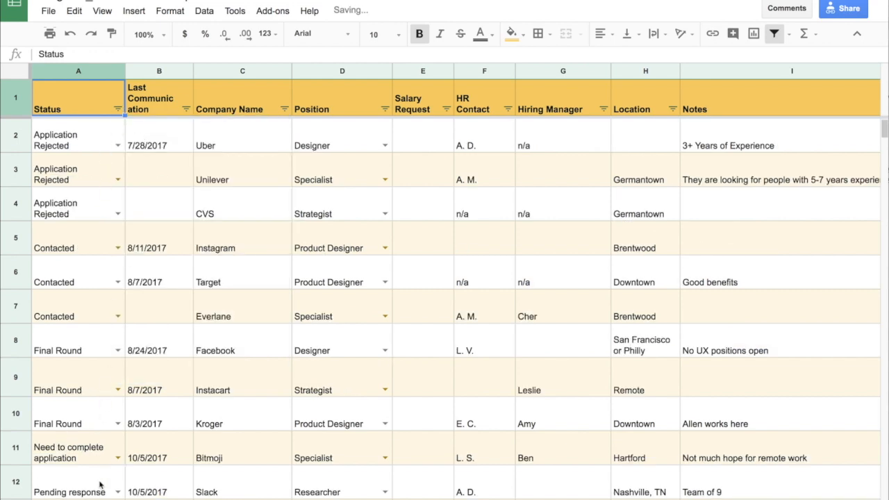
- Filter the Status column to show only Final Round rows
drag(85, 335, 719, 401)
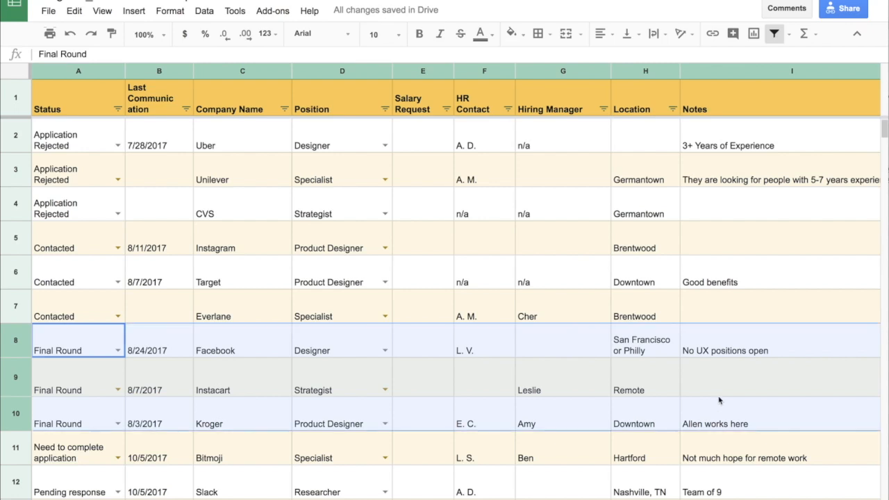
click(101, 104)
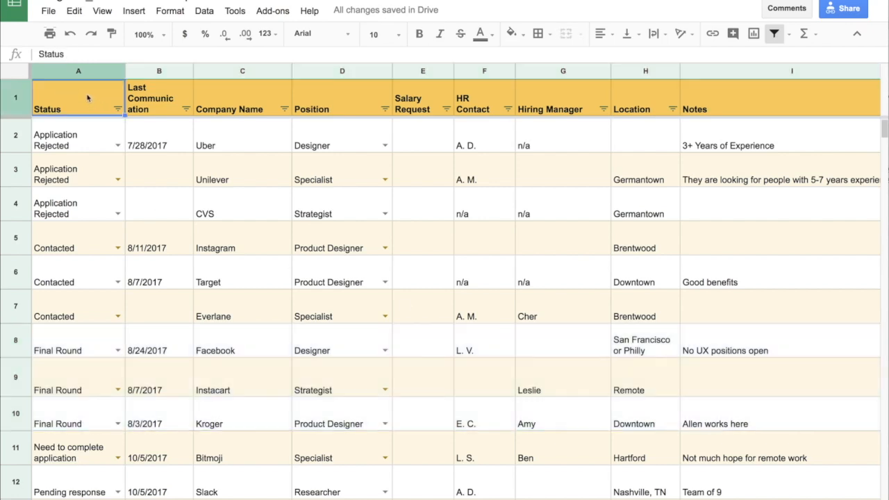
click(127, 113)
click(117, 109)
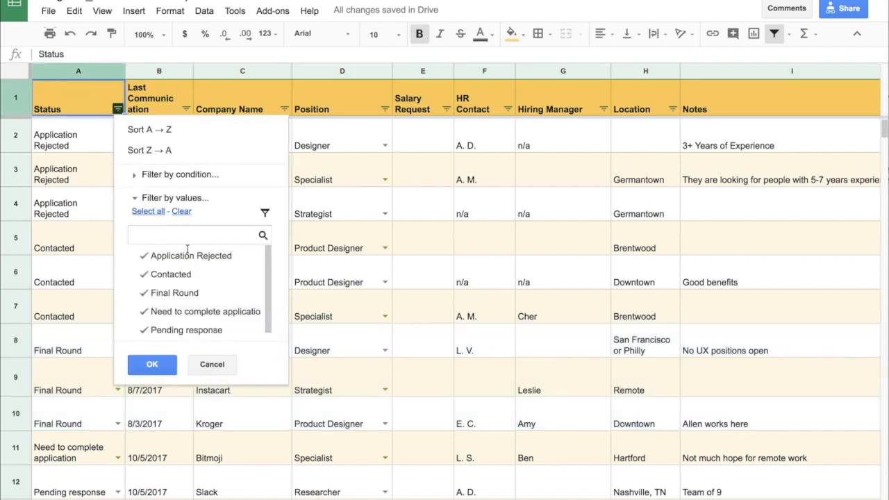
click(145, 256)
click(146, 275)
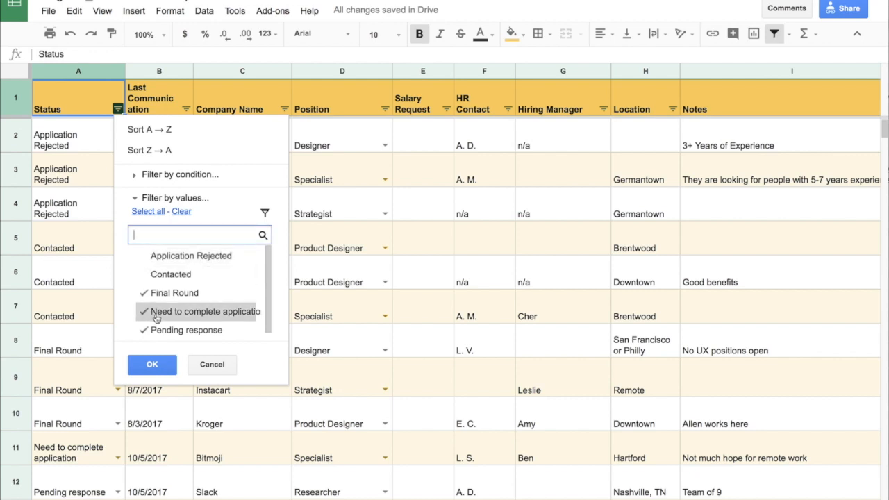
click(148, 314)
click(144, 331)
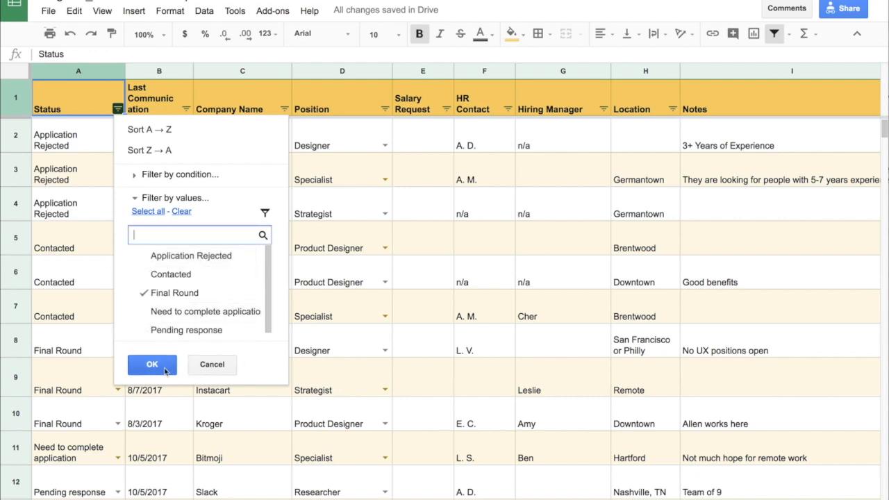
click(165, 368)
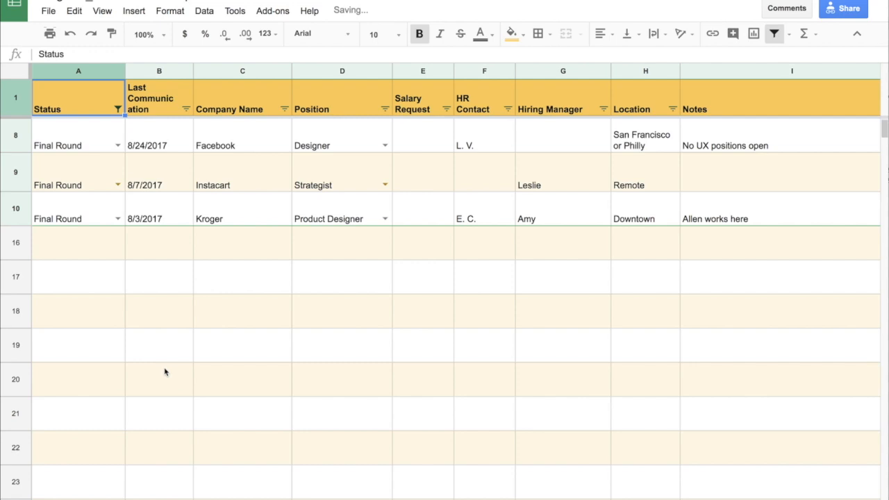
- Try to clear every checked value in the Status filter
click(118, 109)
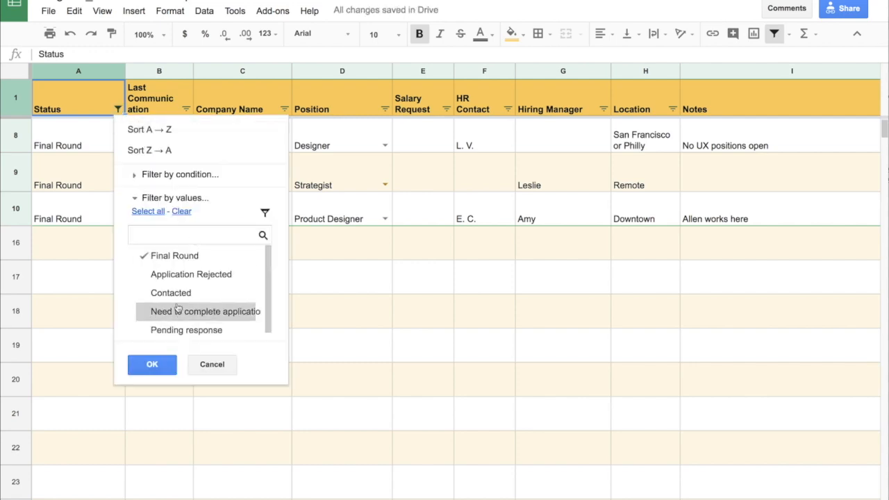
click(187, 278)
click(181, 212)
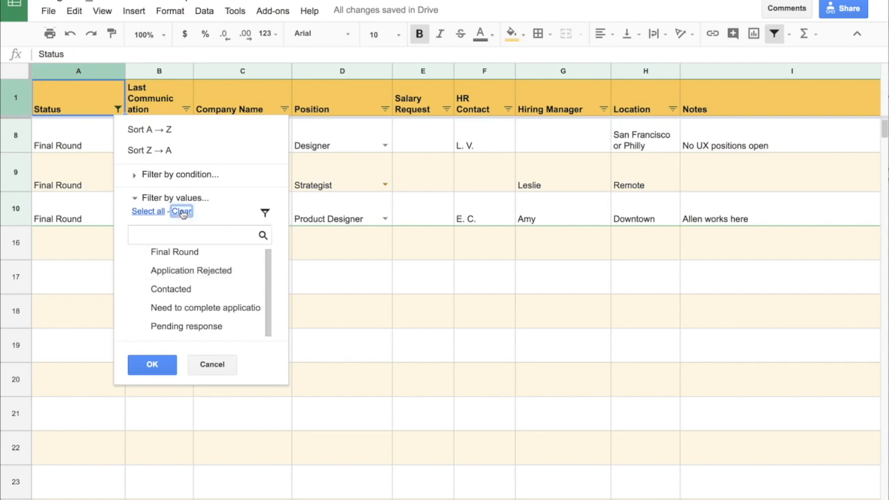
click(153, 364)
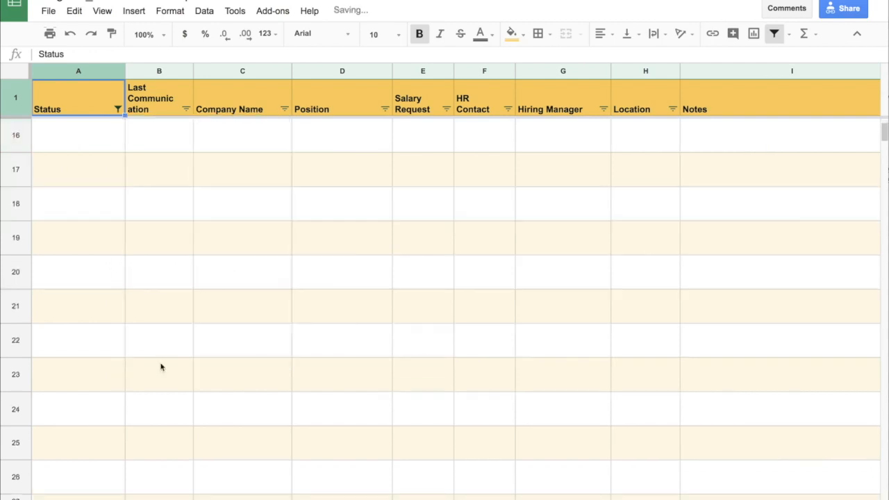
- Reset the Status filter so every status value is selected and all rows show again
scroll(160, 368, up, 2)
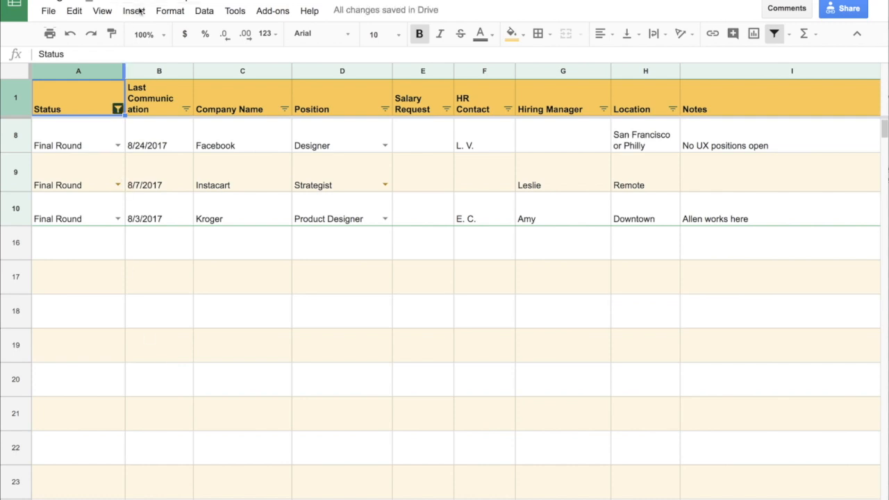
click(120, 110)
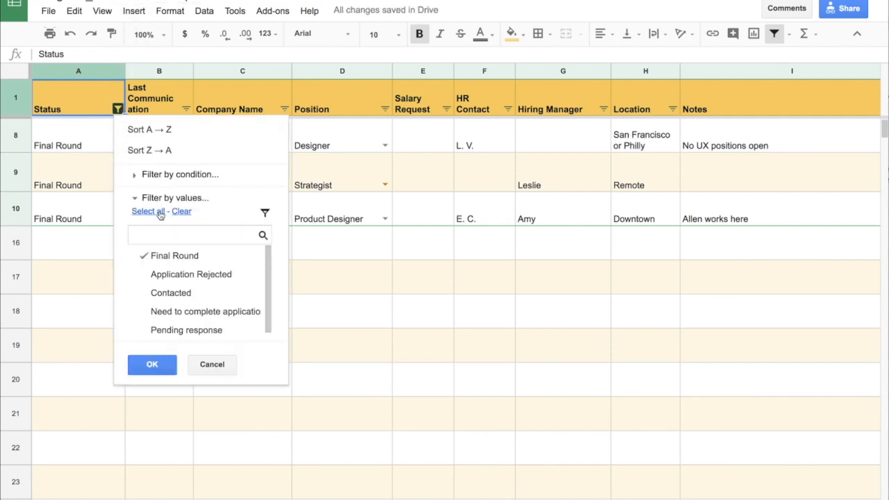
click(183, 213)
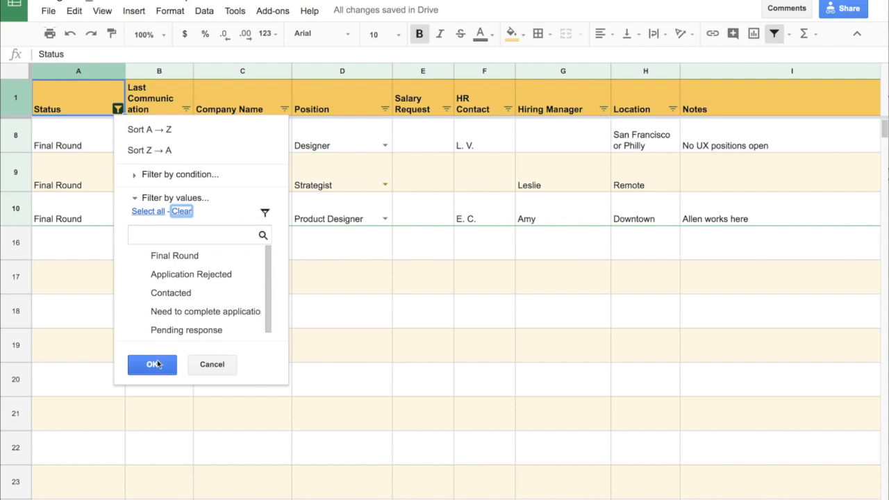
click(148, 211)
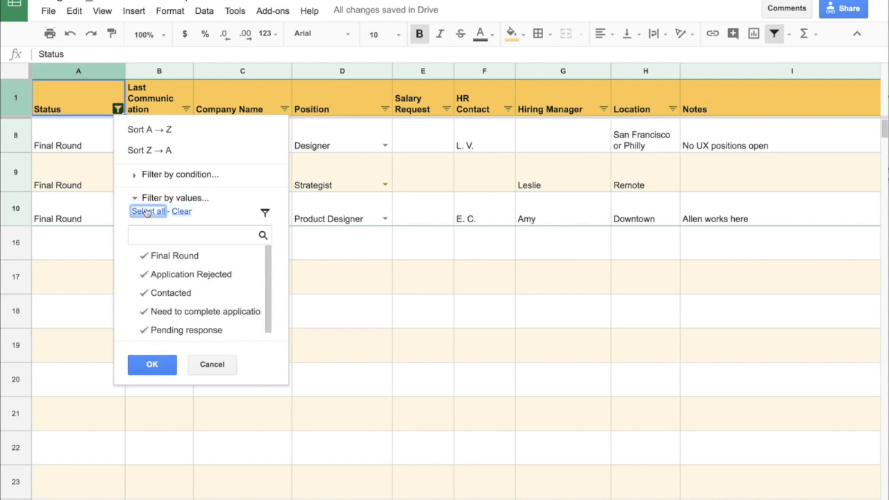
click(157, 367)
scroll(157, 373, up, 5)
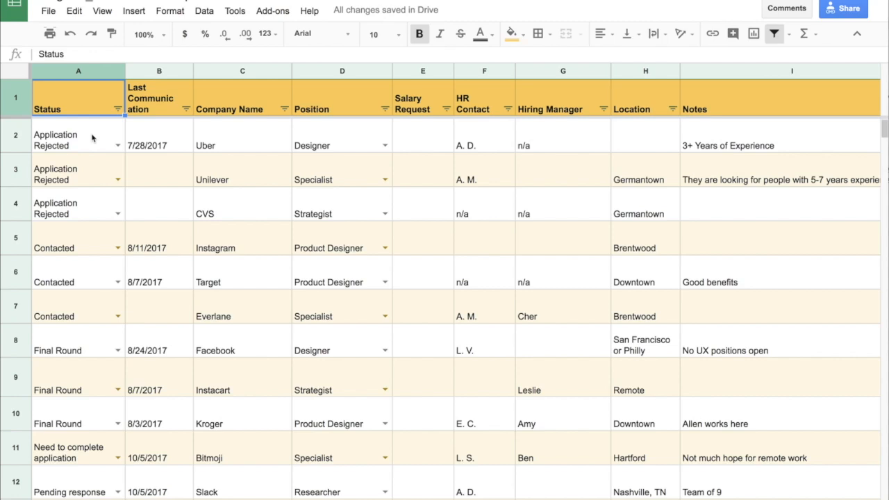
- Sort the sheet by the Last Communication column from Z to A
click(187, 110)
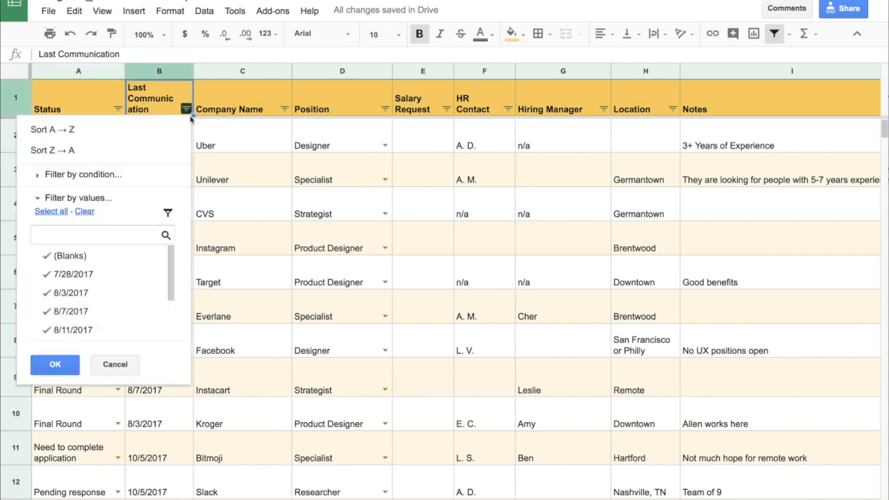
click(65, 150)
click(160, 147)
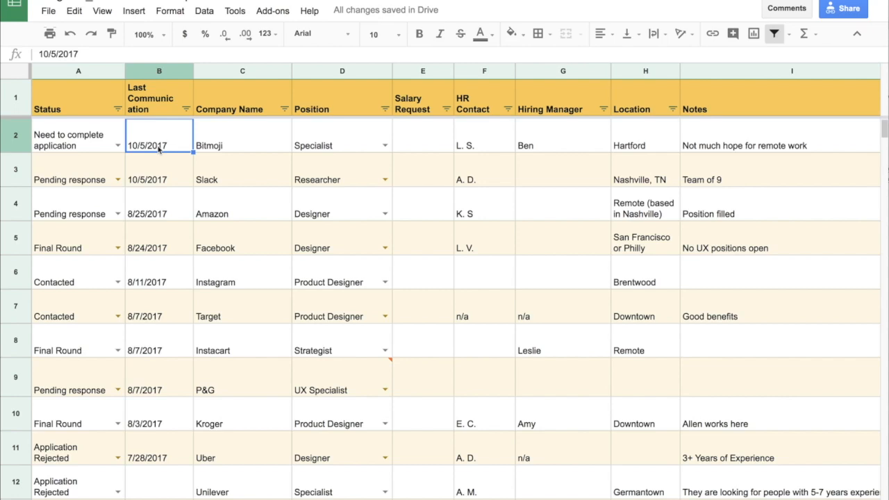
click(413, 125)
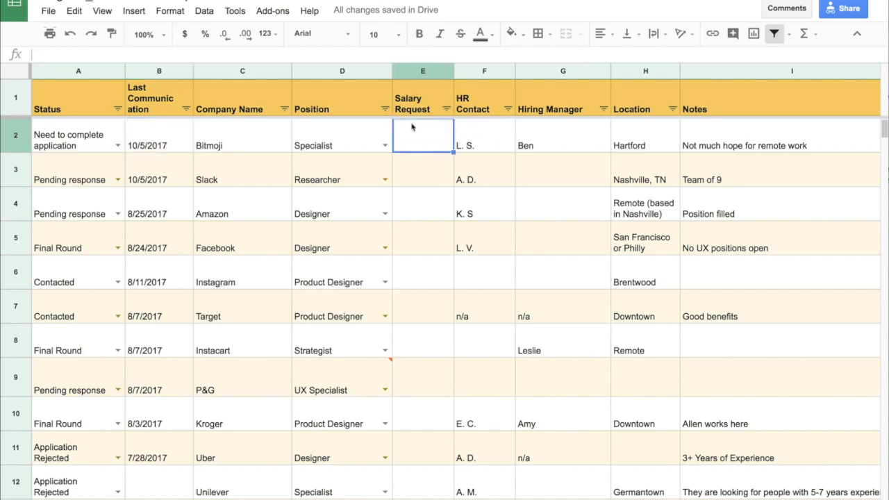